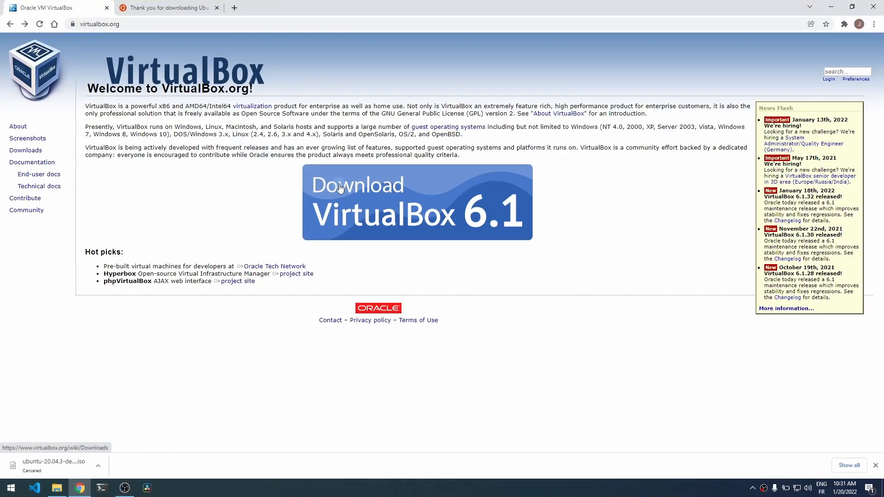
- Download the VirtualBox 6.1 installer for Windows hosts in Chrome and launch it
click(340, 188)
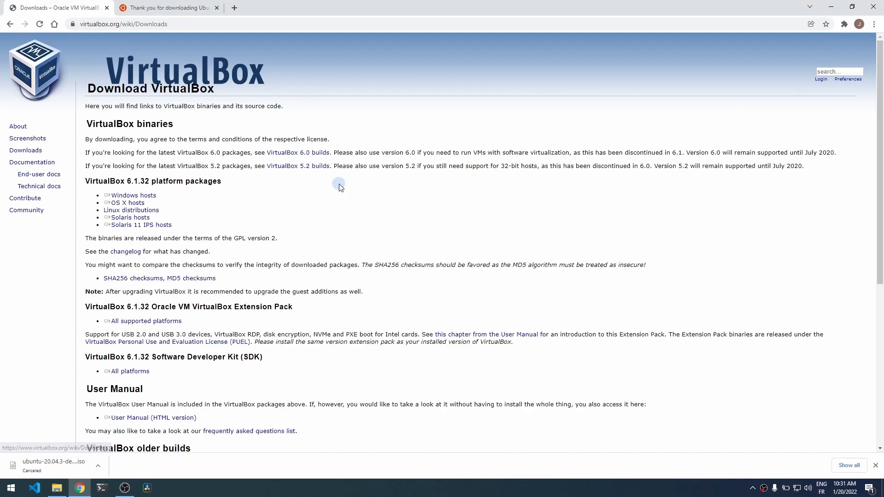
click(123, 197)
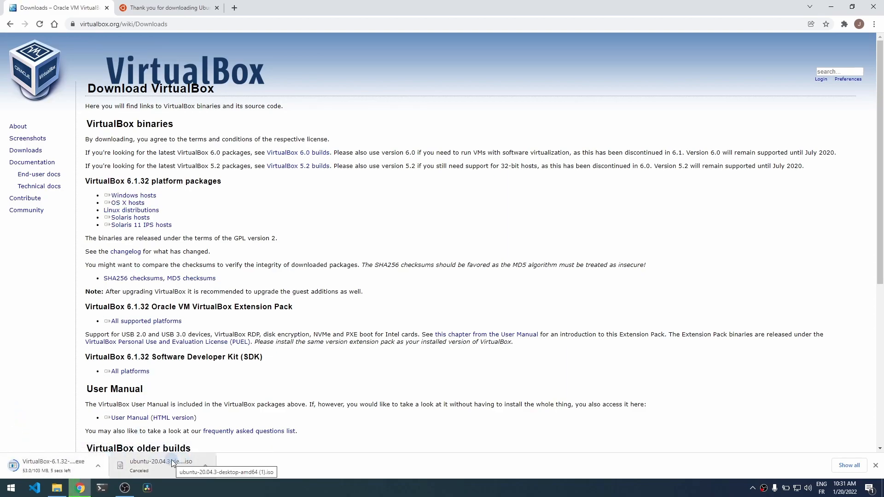
click(102, 466)
click(31, 463)
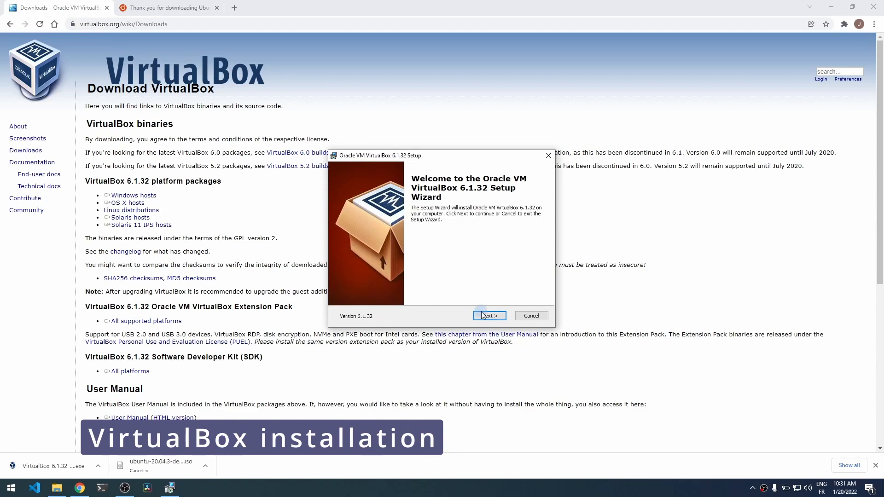
- Install VirtualBox 6.1.32 with default features, accepting the network warning and Oracle USB driver
click(486, 316)
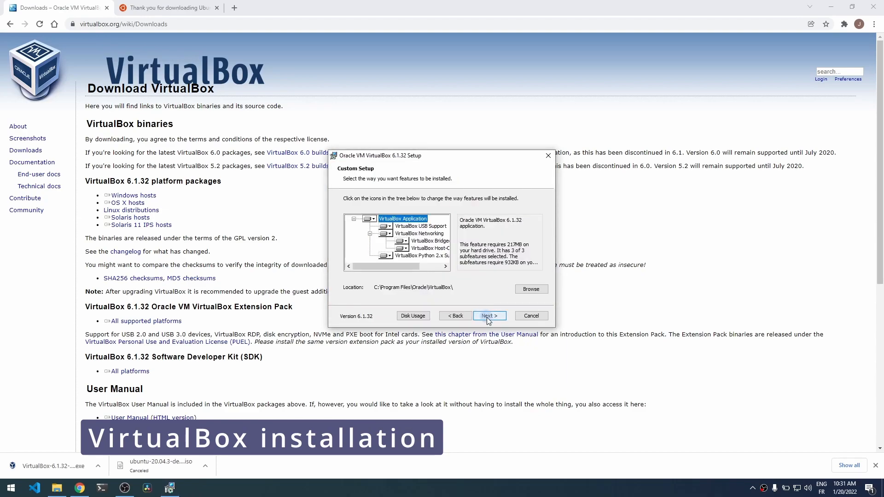
click(489, 315)
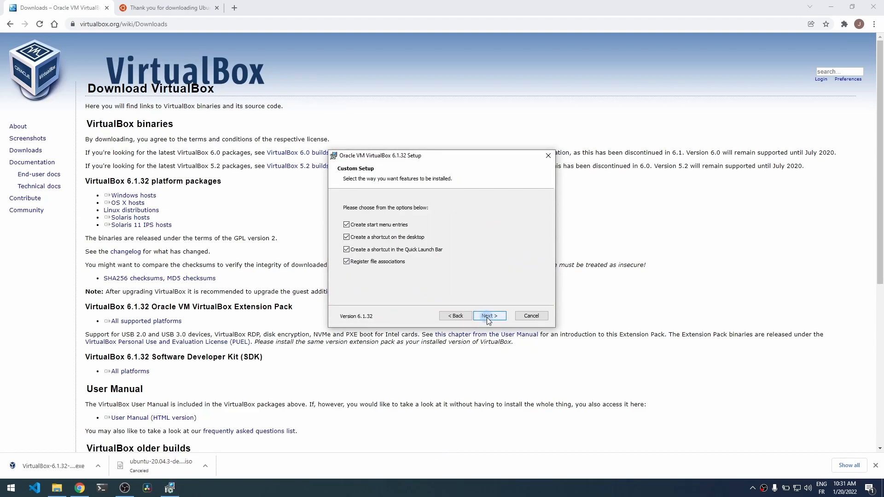
click(489, 315)
click(488, 316)
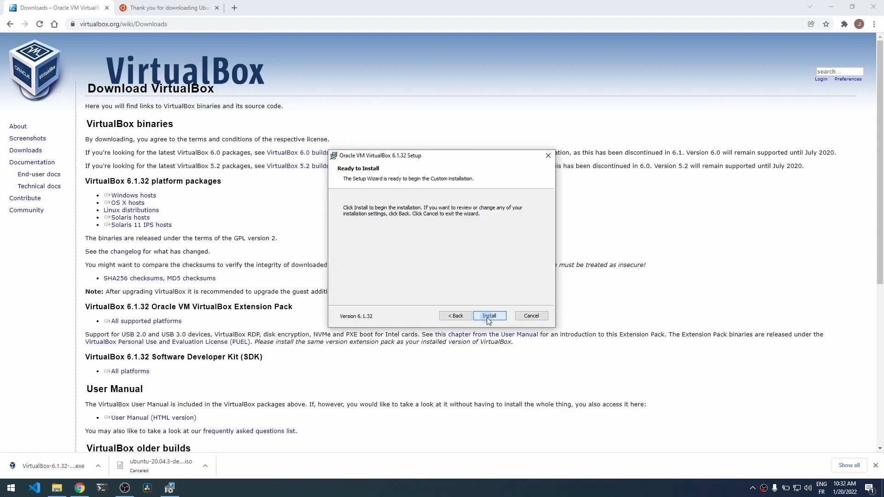
click(488, 316)
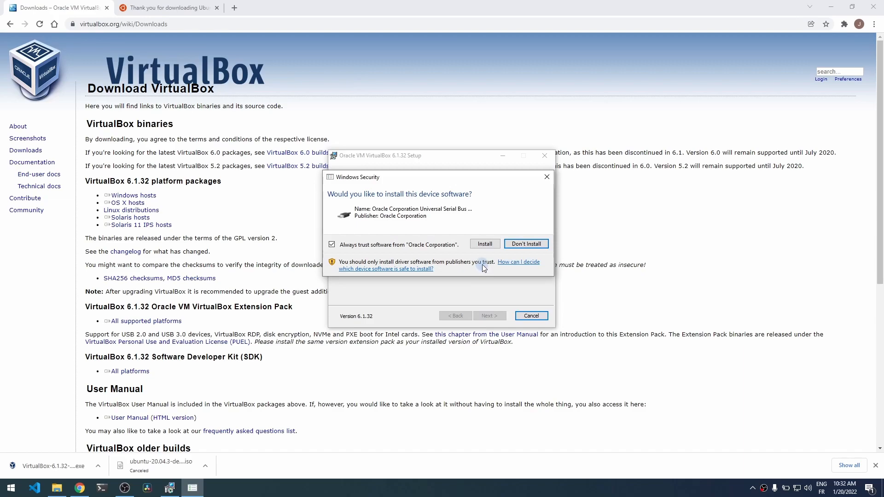
click(491, 243)
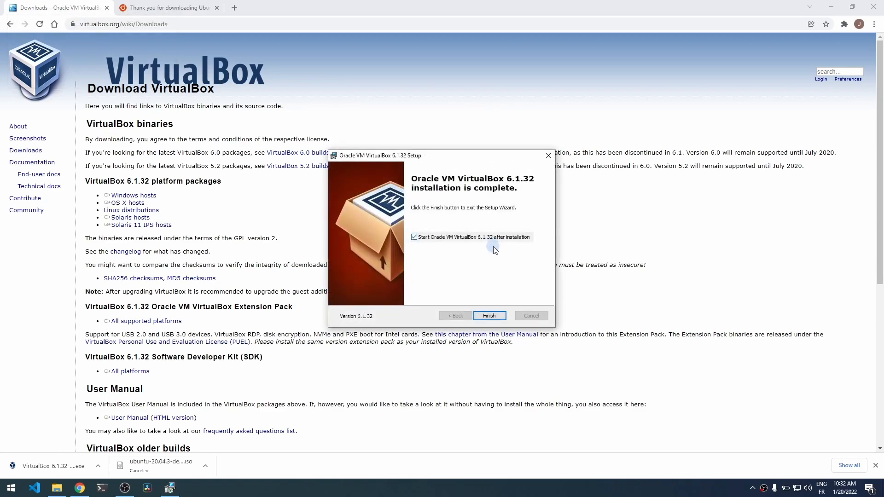
click(490, 316)
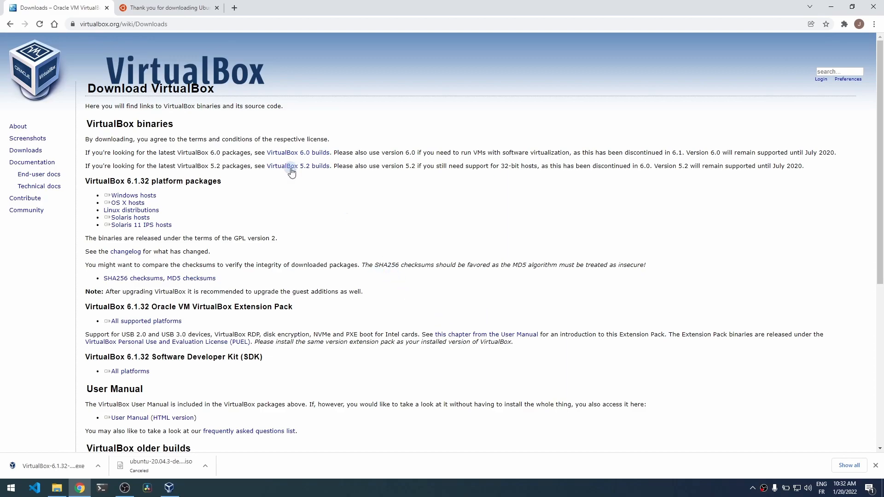
- Open the Ubuntu Desktop 20.04 LTS download on ubuntu.com, then launch Oracle VM VirtualBox
click(162, 7)
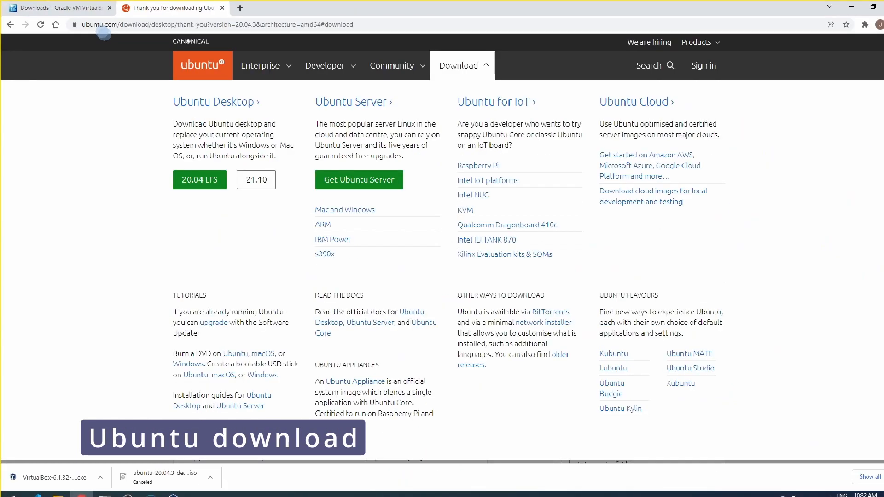
click(788, 135)
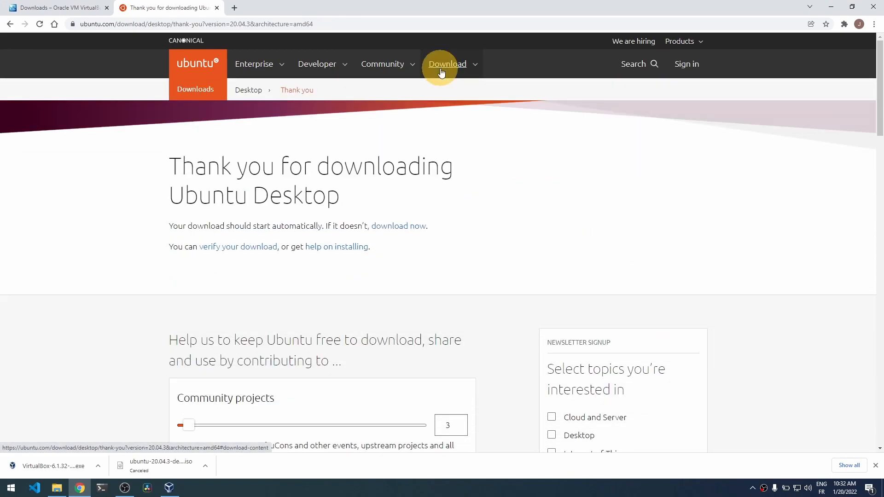
click(438, 65)
click(190, 180)
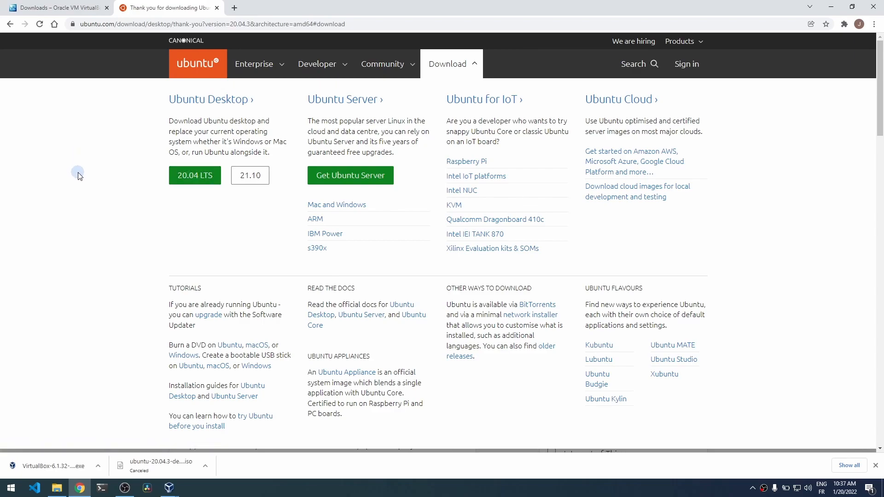
click(11, 487)
click(59, 212)
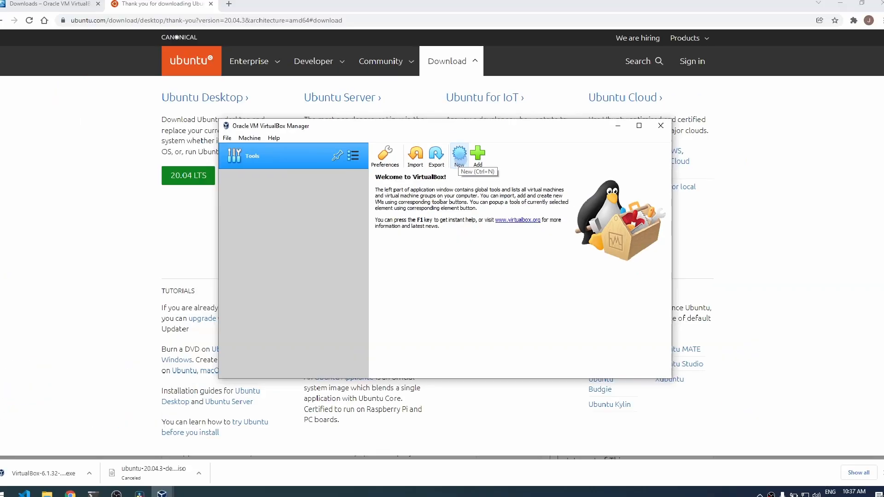
- Create a new VM named Ubuntu, Linux Ubuntu (64-bit), with memory raised to 8838 MB
click(459, 155)
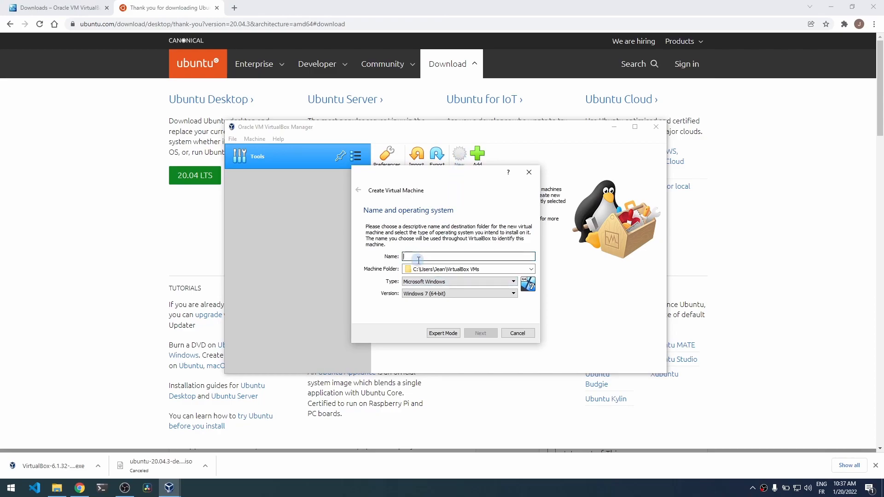
text(Uubuntu)
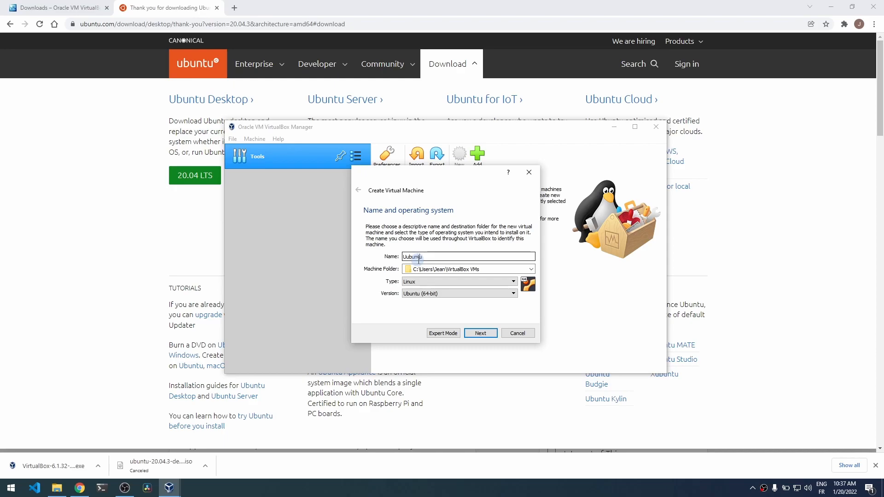
key(BackSpace)
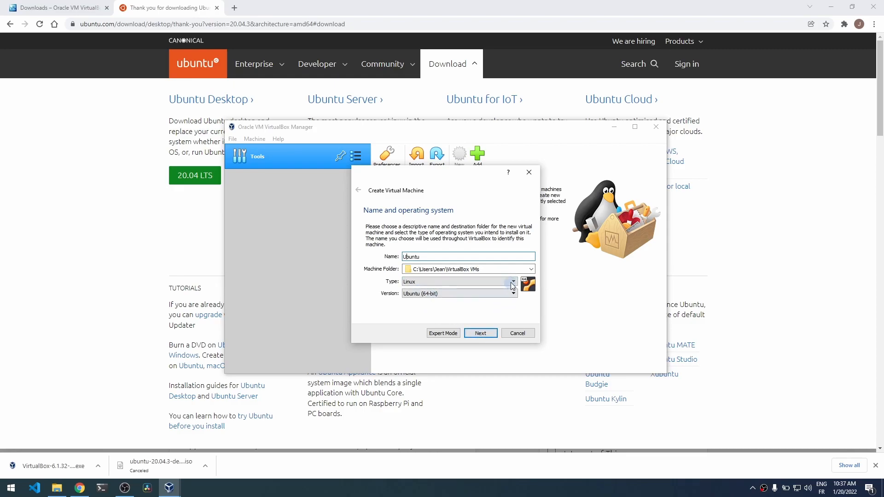
click(434, 295)
click(450, 302)
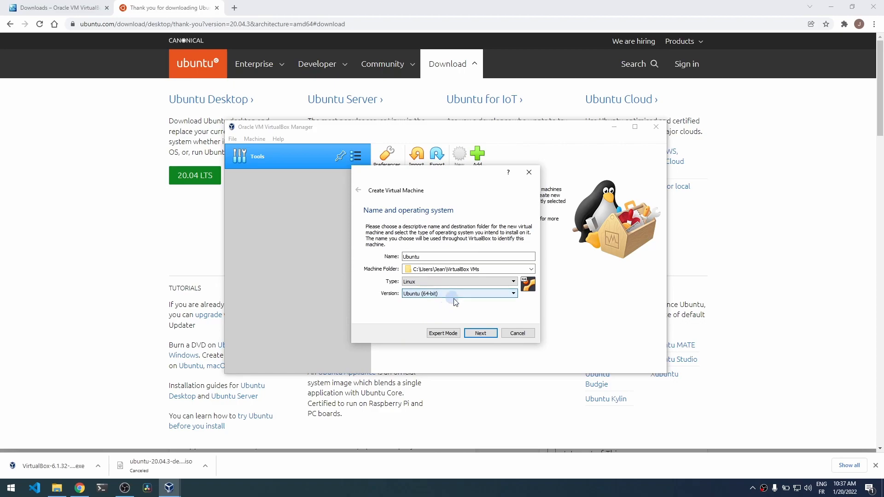
click(479, 336)
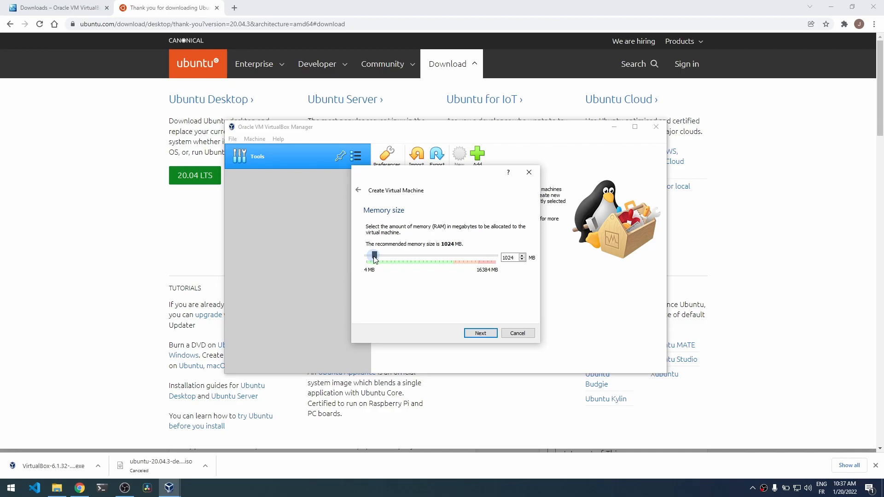
drag(374, 257, 436, 257)
- Give the Ubuntu machine a new dynamically allocated 10.00 GB VDI hard disk
click(490, 335)
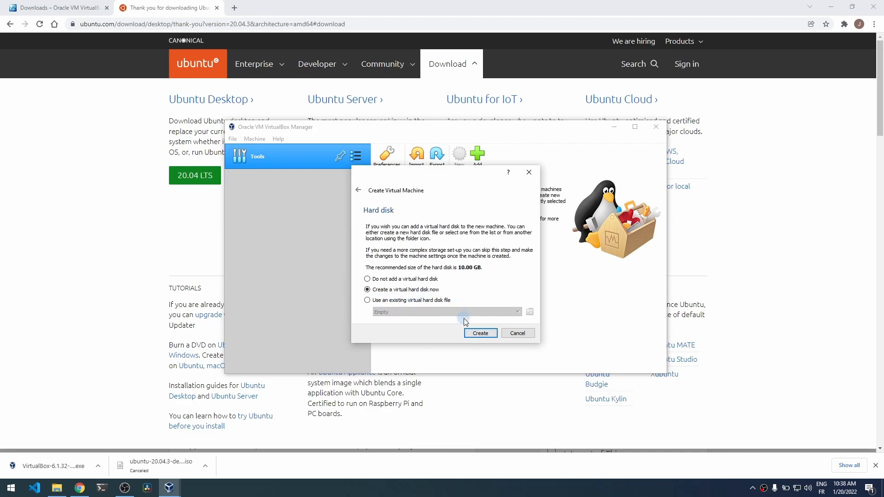
click(479, 332)
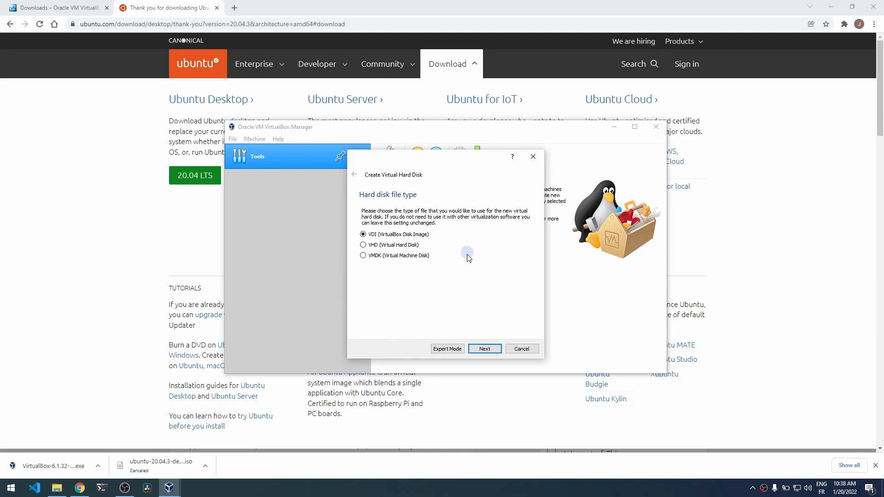
click(489, 351)
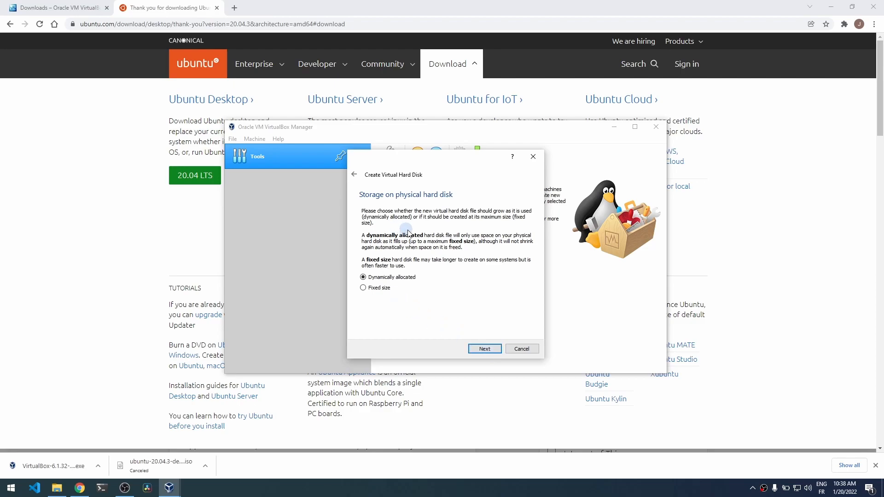
click(481, 349)
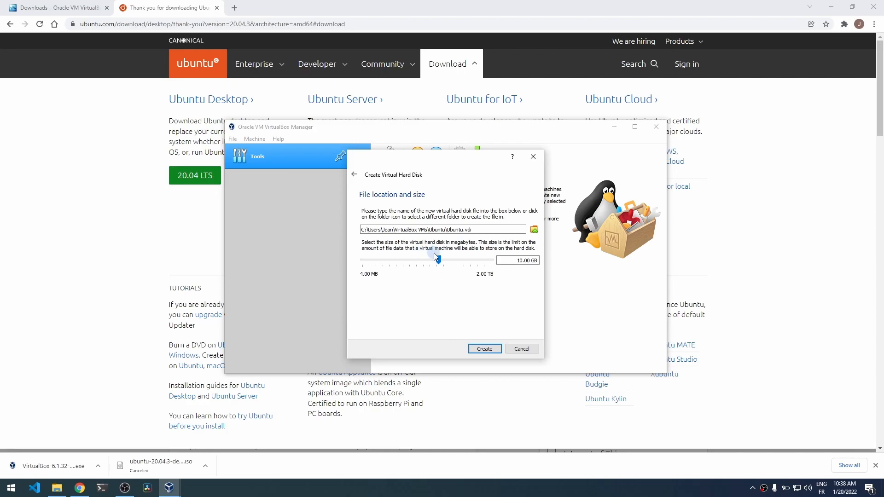
click(481, 350)
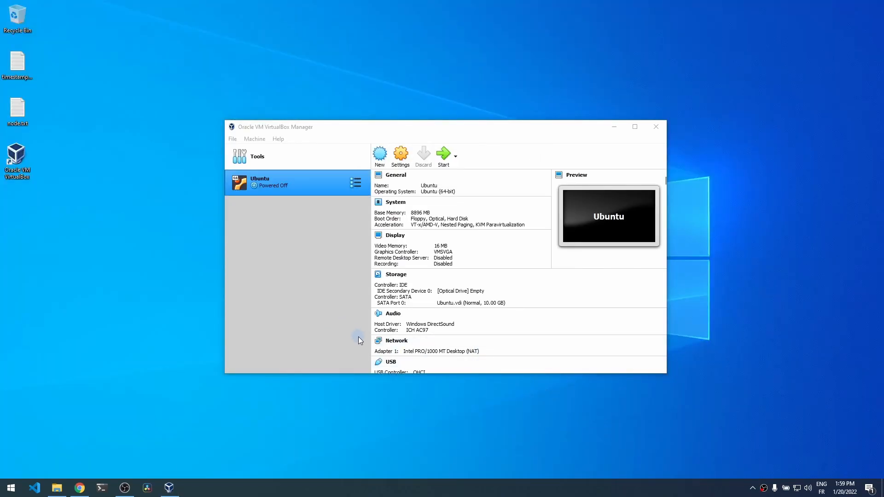
- Set the Ubuntu machine's video memory to 128 MB in its display settings
click(402, 159)
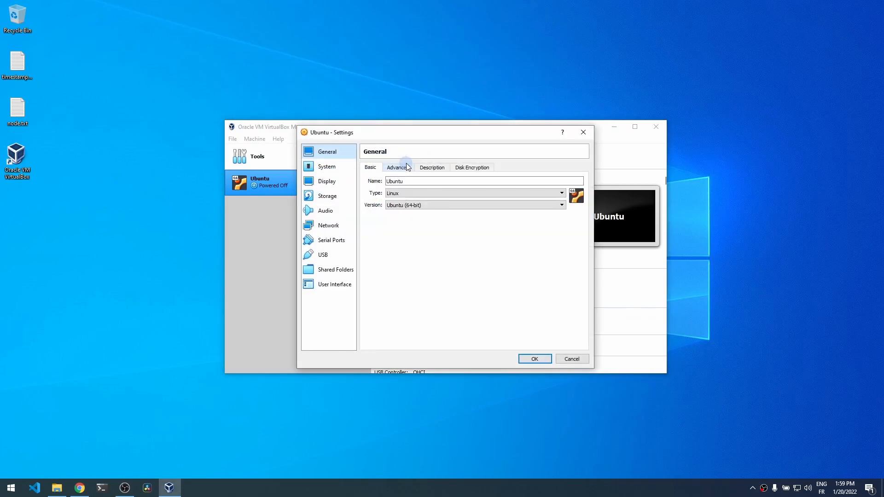
click(328, 182)
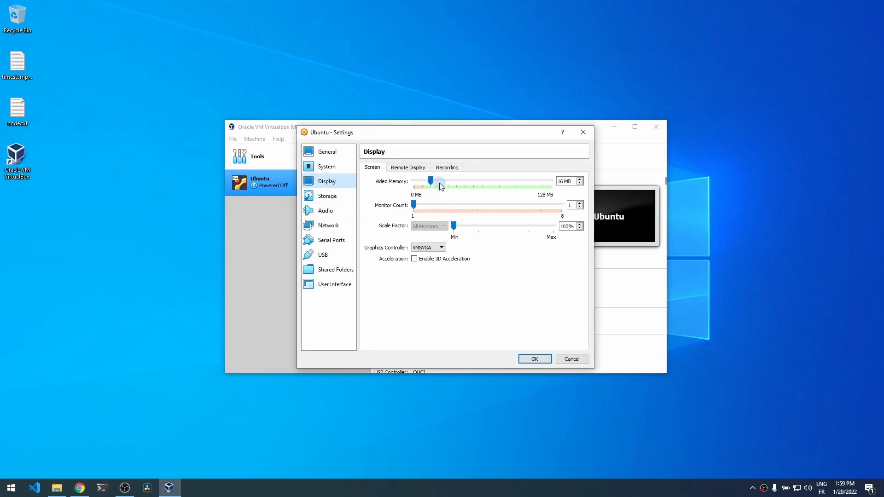
drag(431, 179, 525, 179)
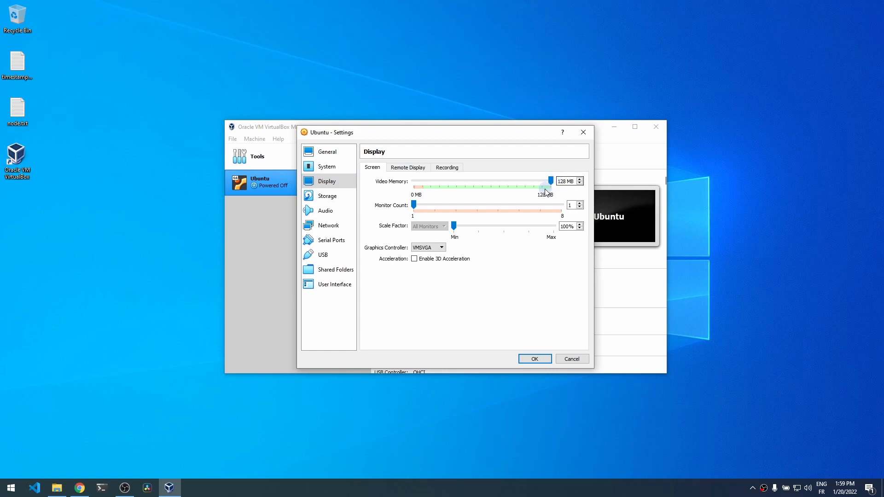
- Attach ubuntu-20.04.3-desktop-amd64.iso to the empty optical drive and save the settings
click(321, 196)
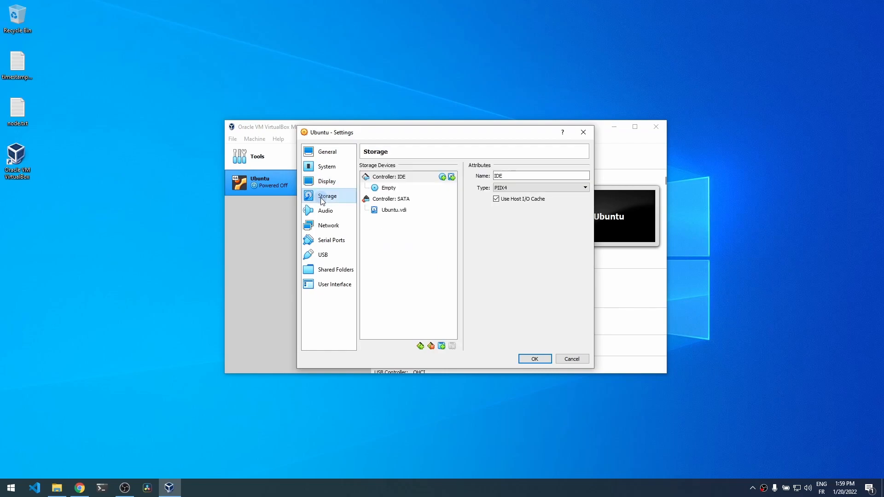
click(385, 189)
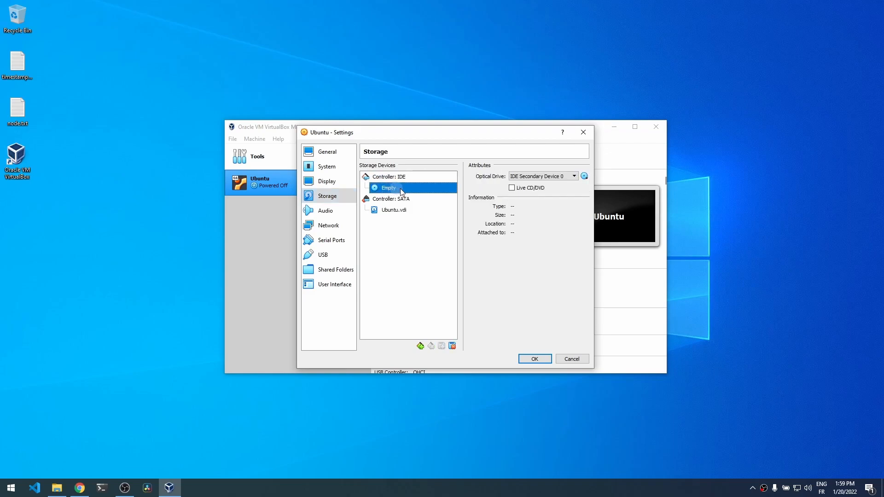
click(586, 179)
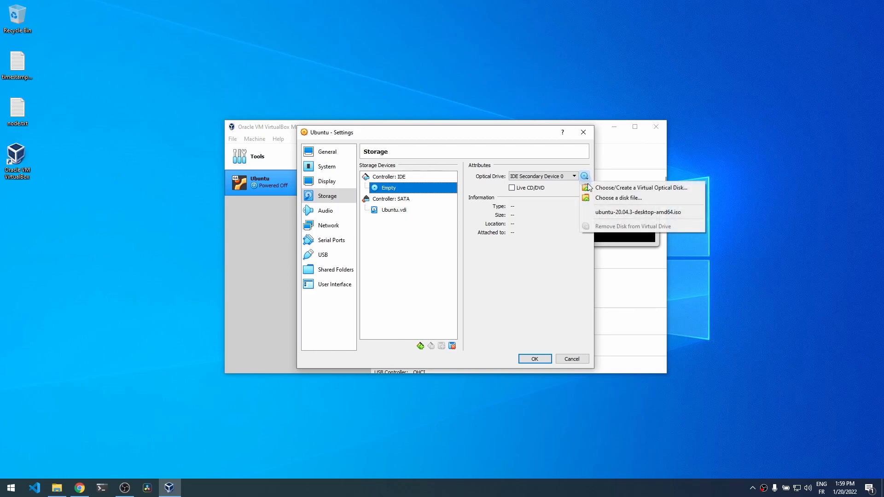
click(597, 198)
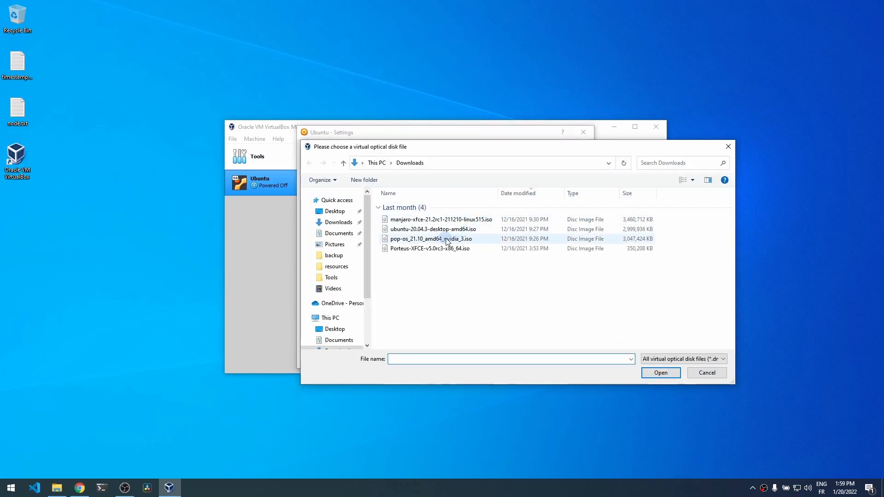
click(442, 230)
click(659, 372)
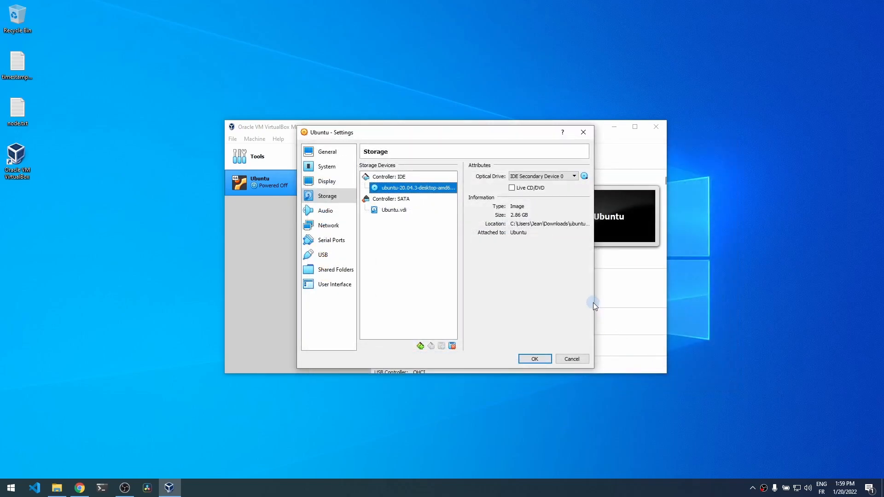
click(532, 362)
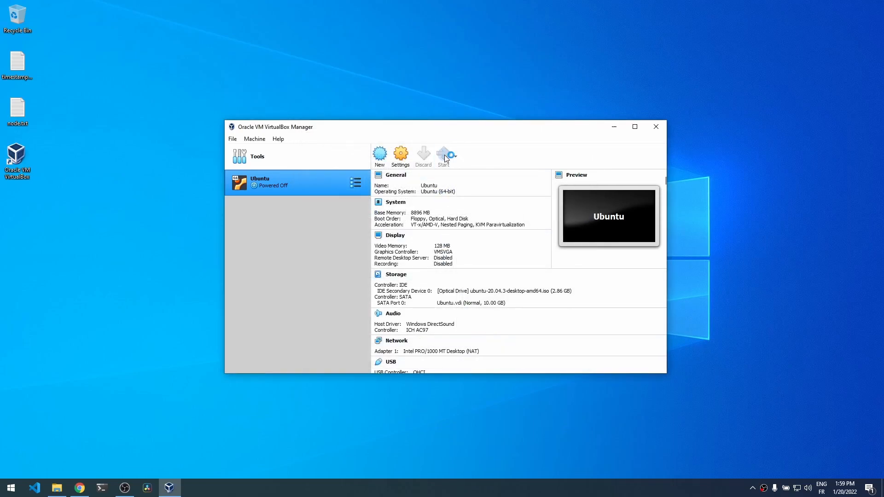
- Start the Ubuntu VM so it boots into the Ubuntu installer's Welcome screen
click(445, 156)
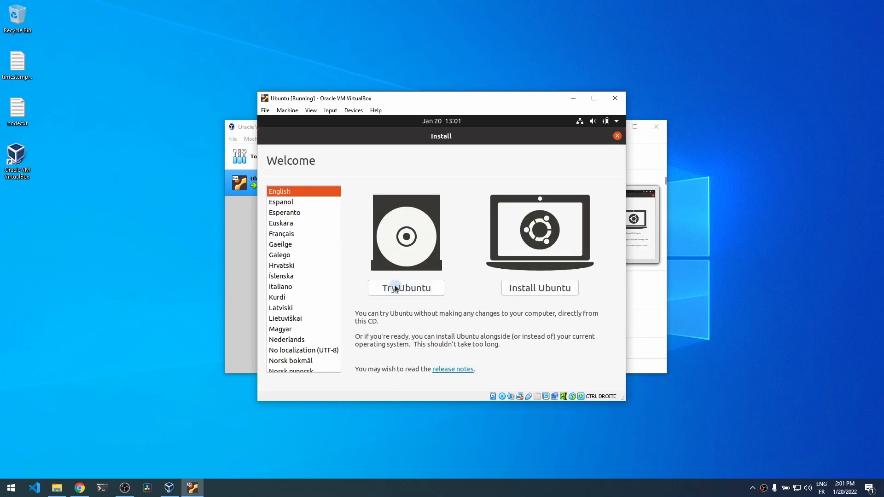
- Choose Install Ubuntu, keep the English (US) keyboard and normal installation with updates
click(546, 286)
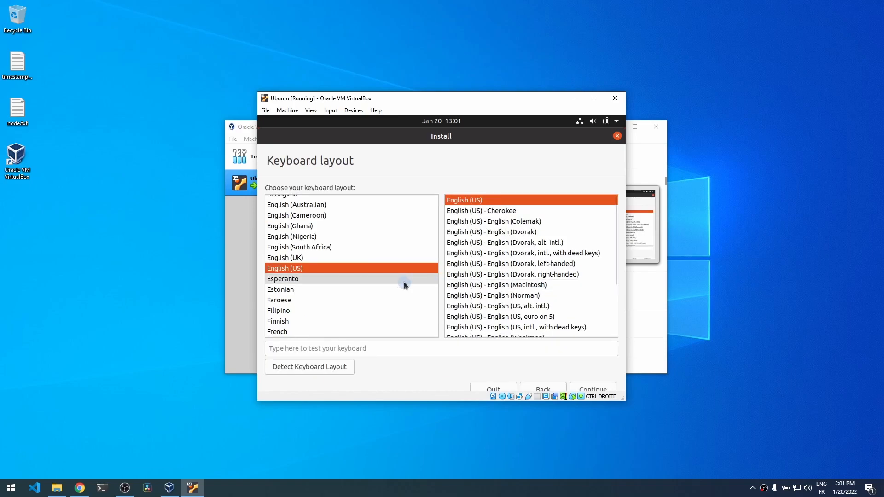
click(598, 384)
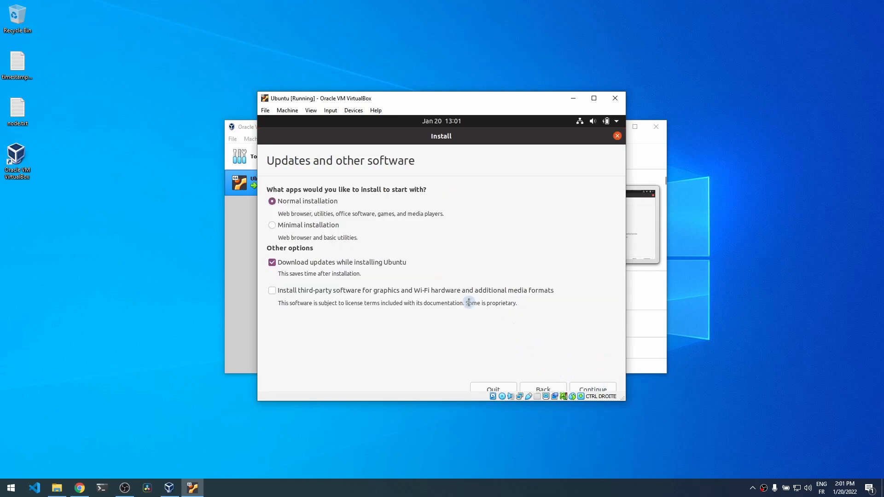
click(592, 388)
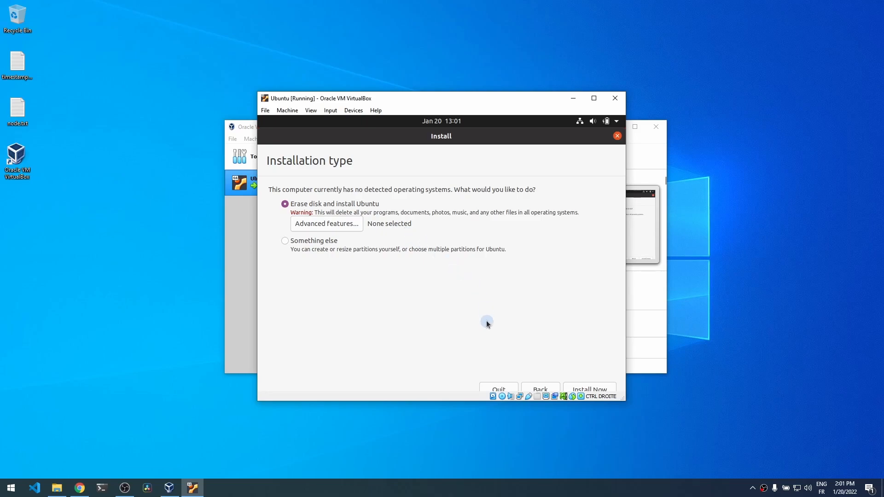
- Erase the disk to install Ubuntu, confirm the disk changes, and keep London time zone
click(593, 388)
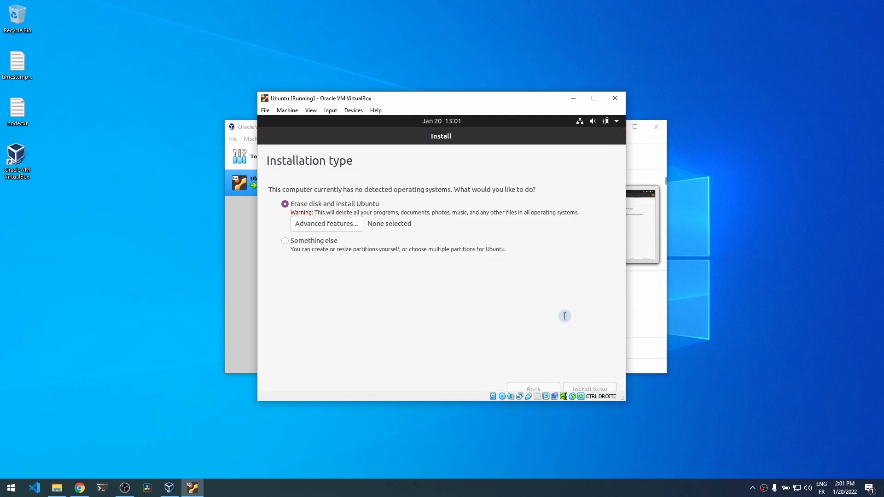
click(607, 339)
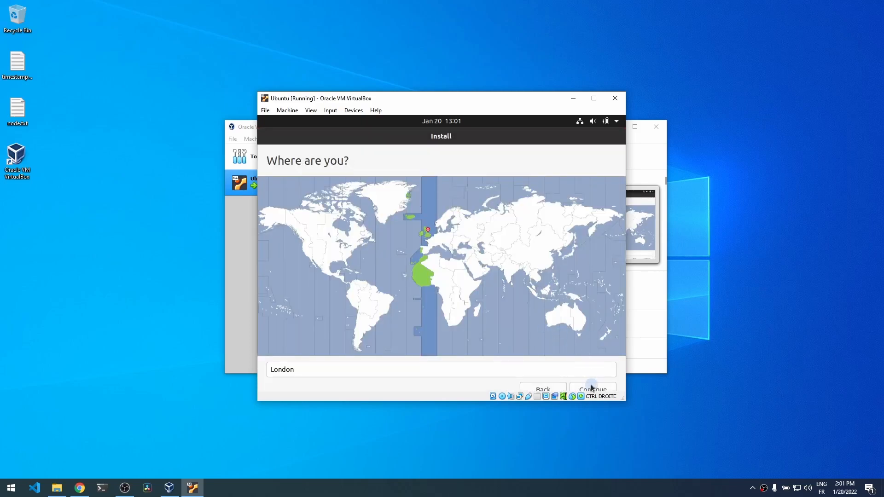
click(592, 389)
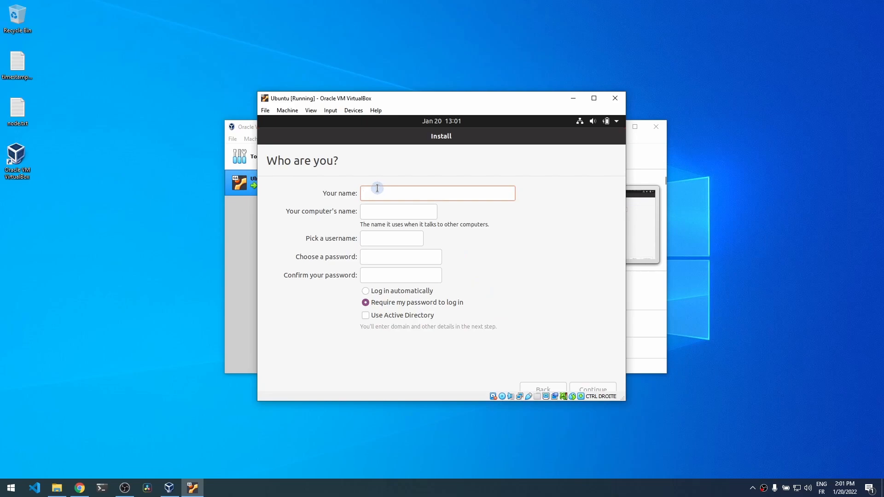
- Enter the user's name and the account password twice, then start the installation
text(john)
key(Tab)
key(Tab)
key(Tab)
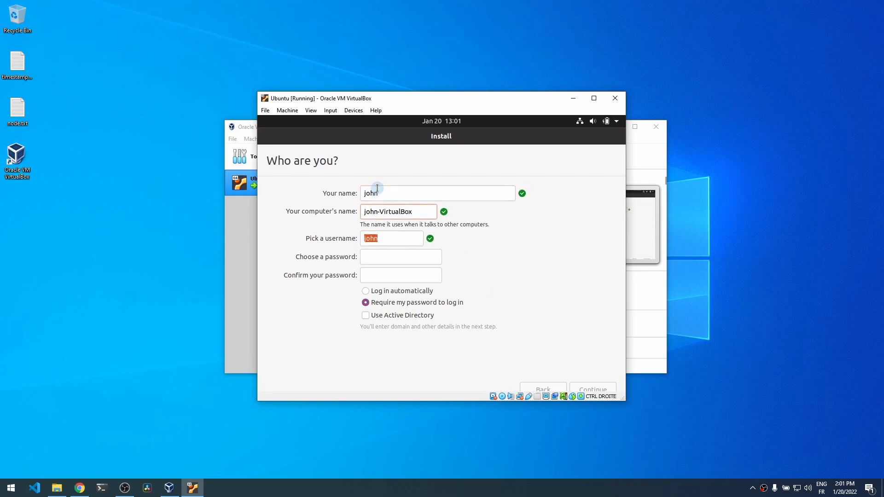
text(password)
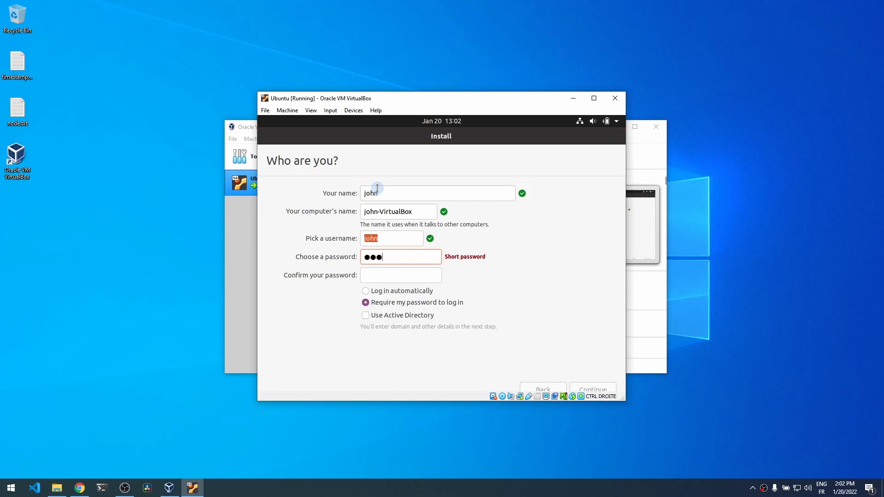
key(Tab)
text(password)
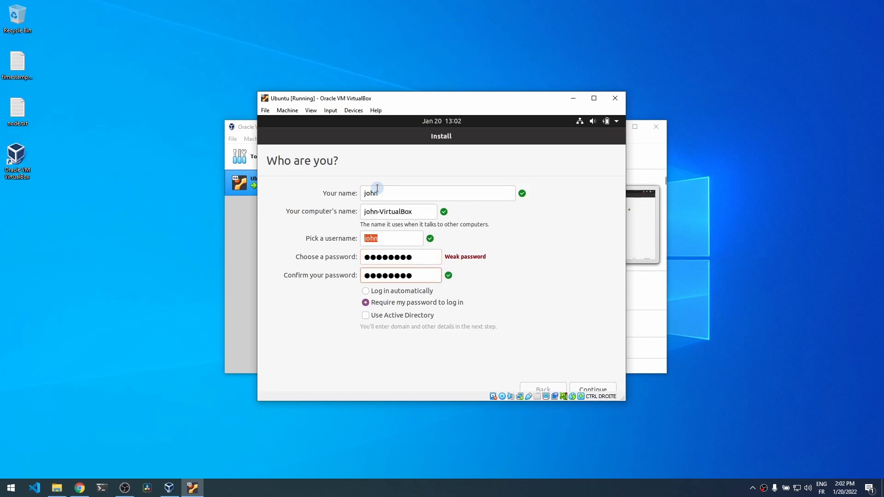
click(585, 380)
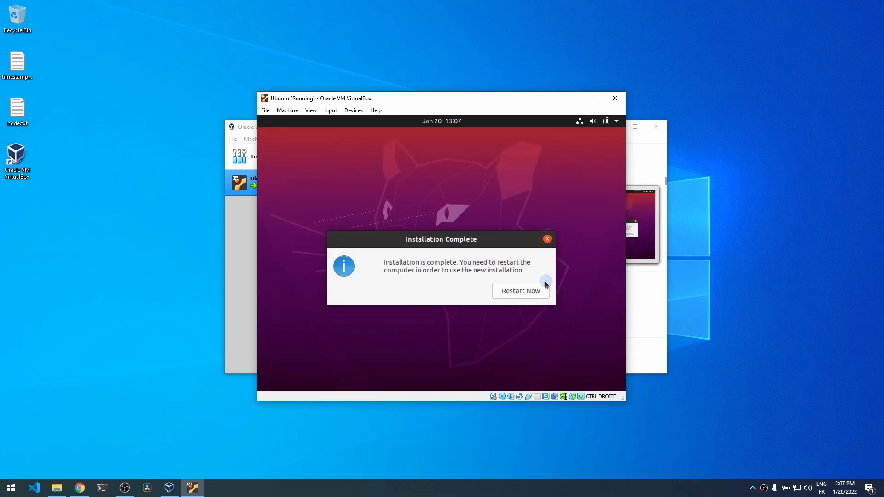
- Restart into the installed Ubuntu, minimize the VirtualBox Manager, and centre the VM window
click(520, 295)
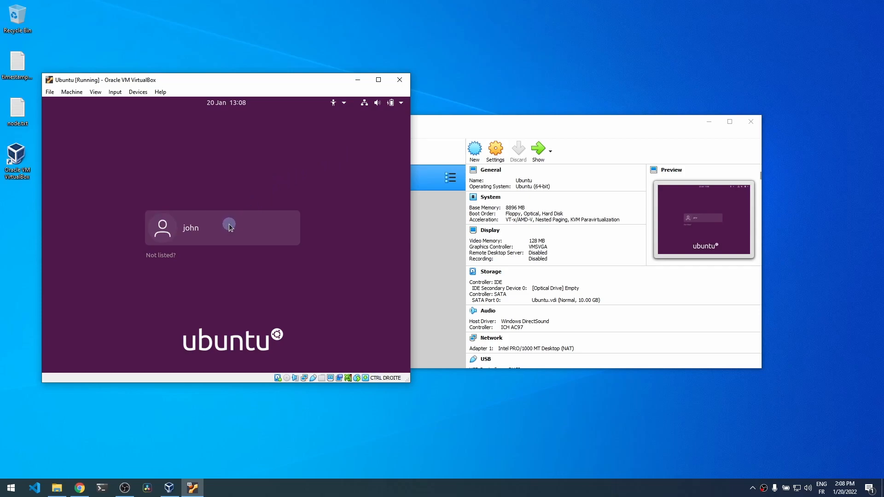
drag(512, 125, 529, 128)
click(726, 124)
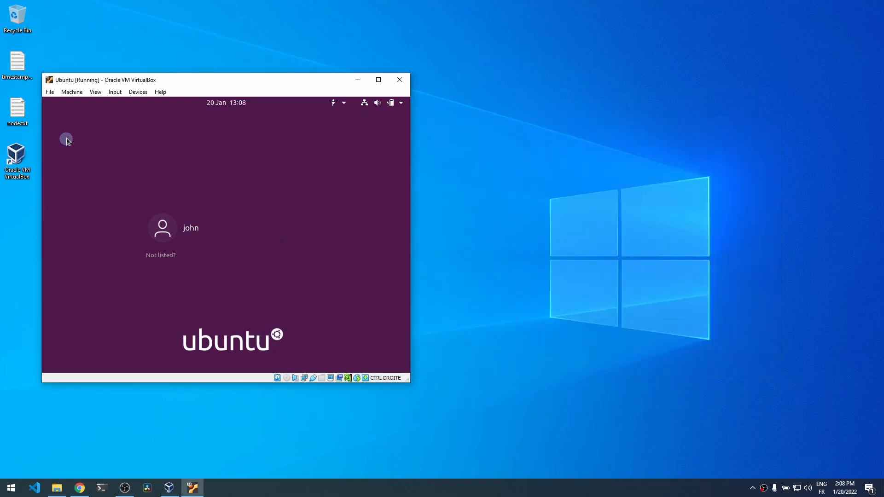
drag(272, 87, 417, 108)
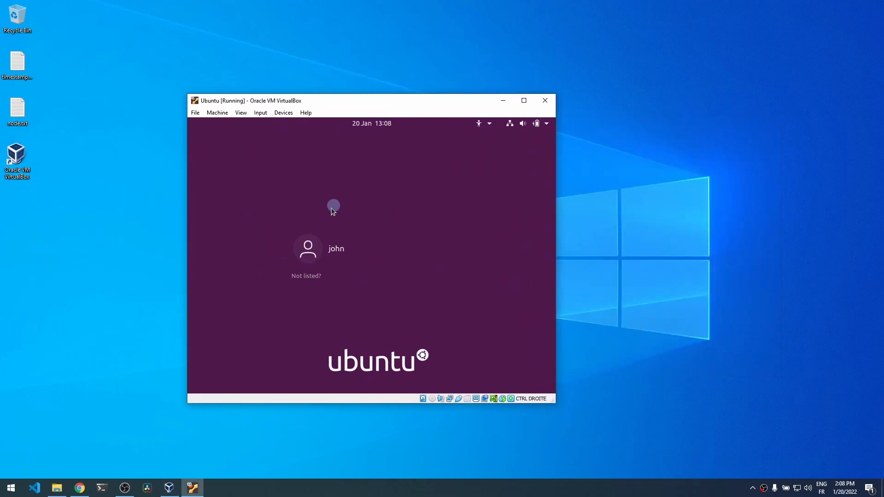
- Sign in to Ubuntu as the user account with the account password
click(304, 248)
text(password)
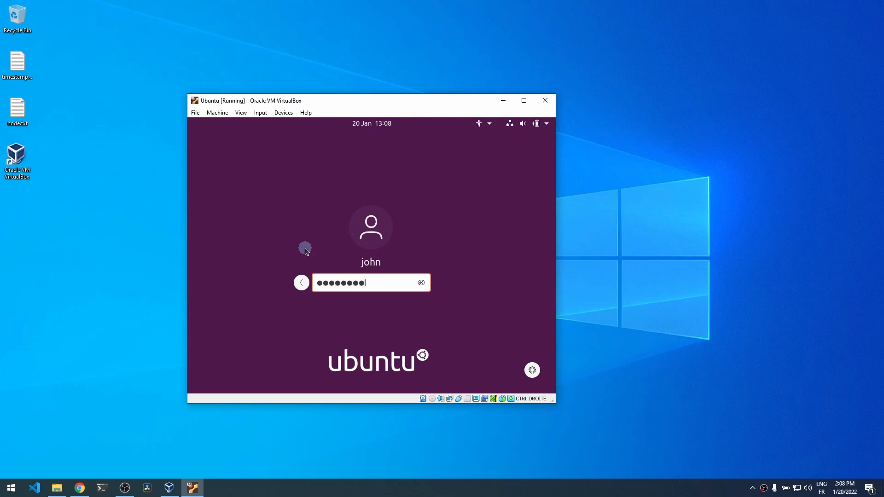
key(Return)
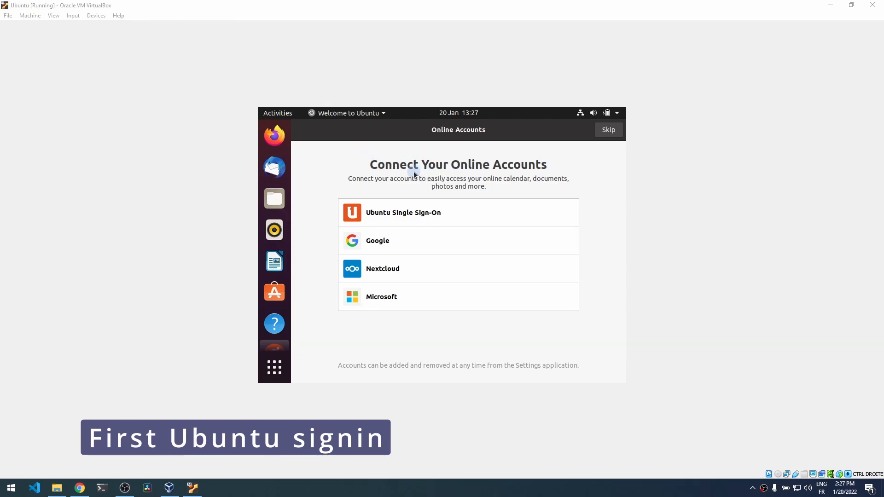
- Skip online accounts and Livepatch, choose 'No, don't send system info', and finish the welcome wizard
click(609, 130)
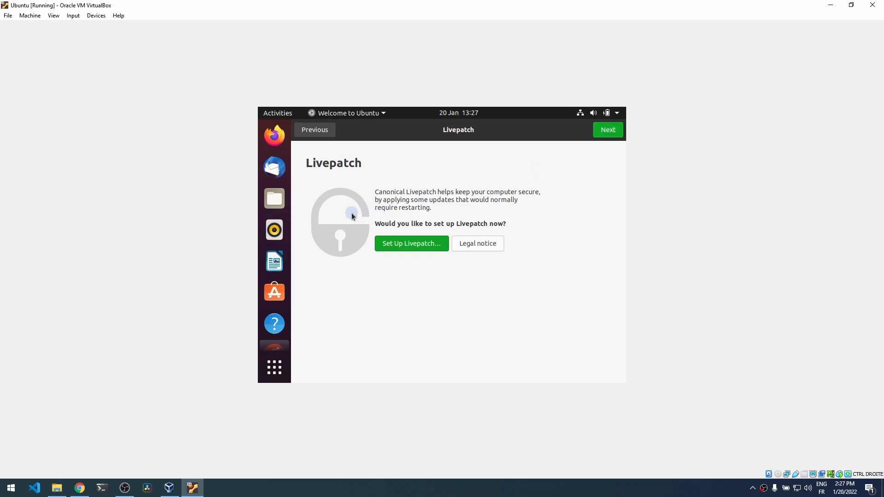
click(610, 134)
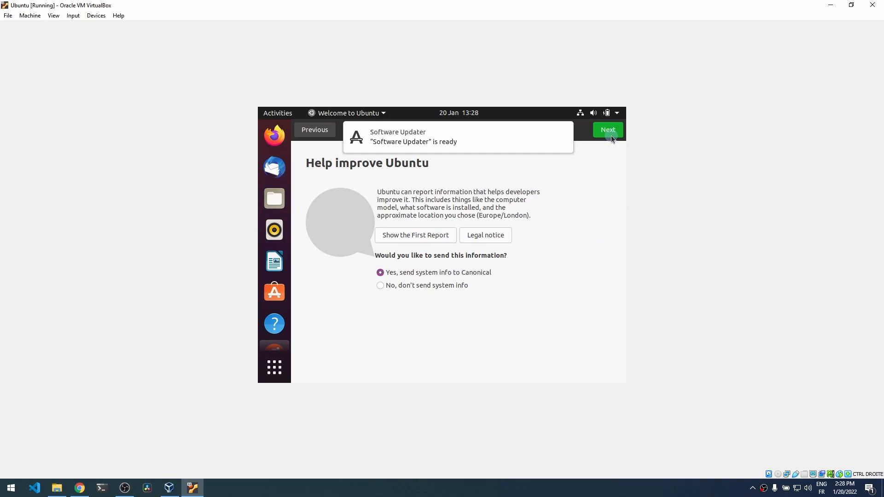
click(378, 287)
click(604, 130)
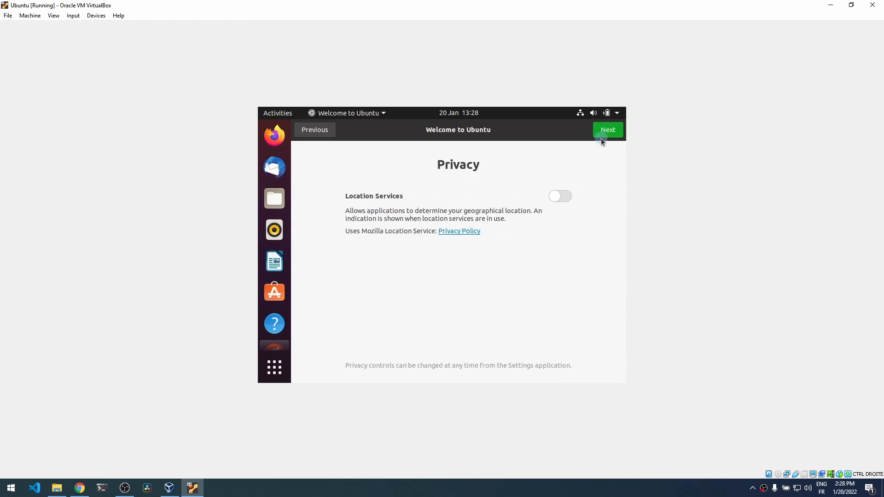
click(614, 133)
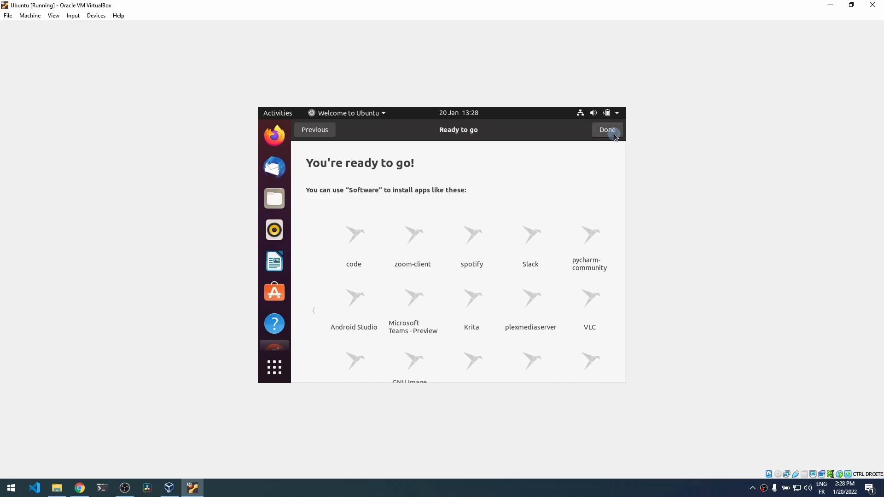
click(609, 133)
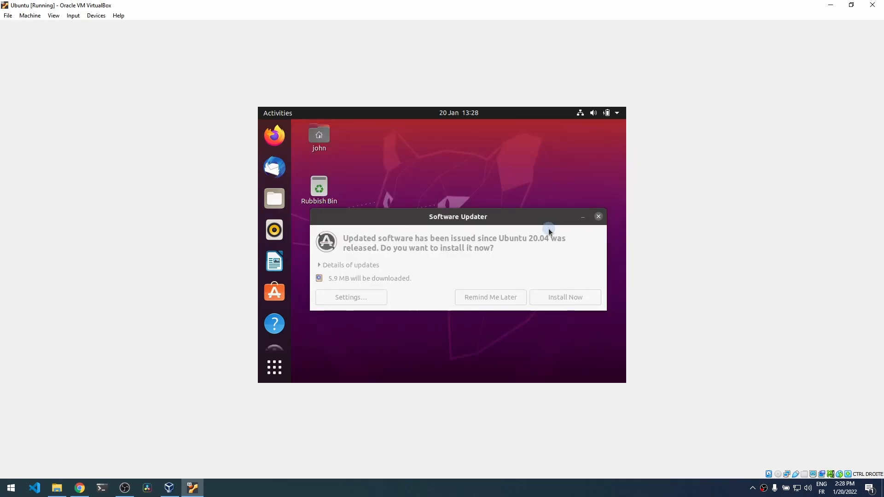
- Dismiss the Software Updater prompt and close the accidentally opened Rubbish Bin menu
click(598, 214)
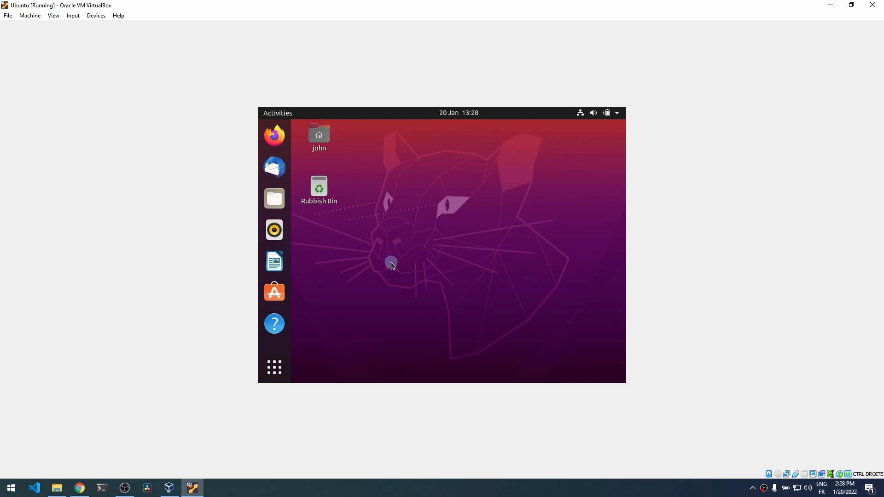
right_click(322, 193)
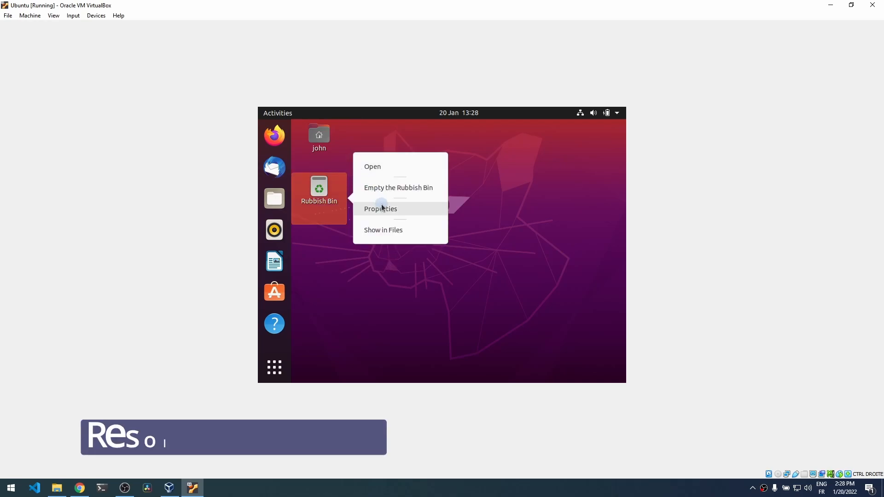
click(424, 330)
- Change the Ubuntu display resolution to 1920 × 1440 (4:3) and keep the changes
right_click(390, 252)
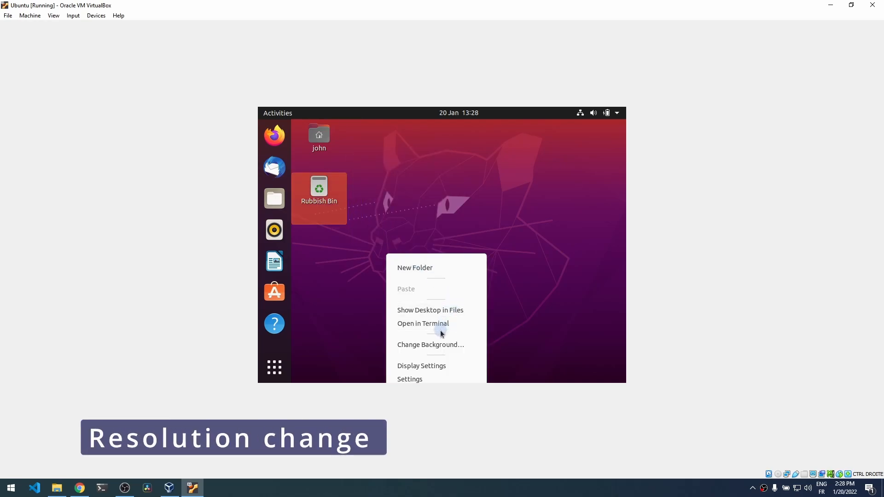
click(439, 364)
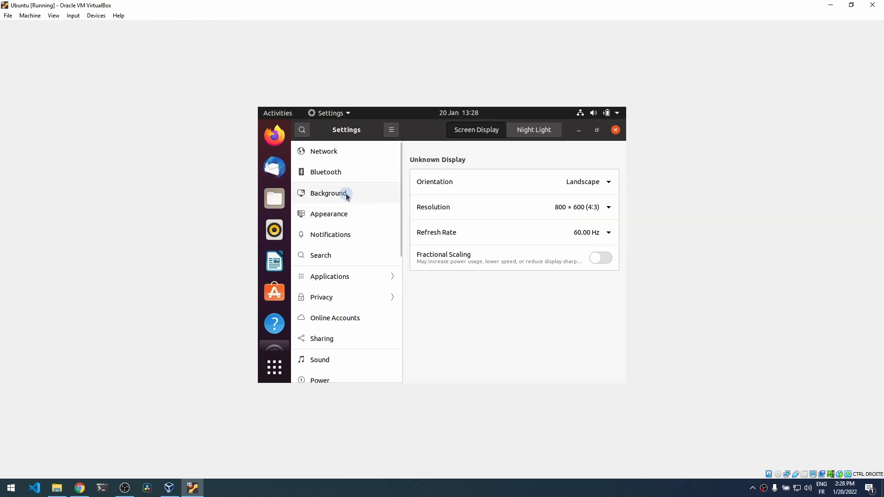
click(610, 208)
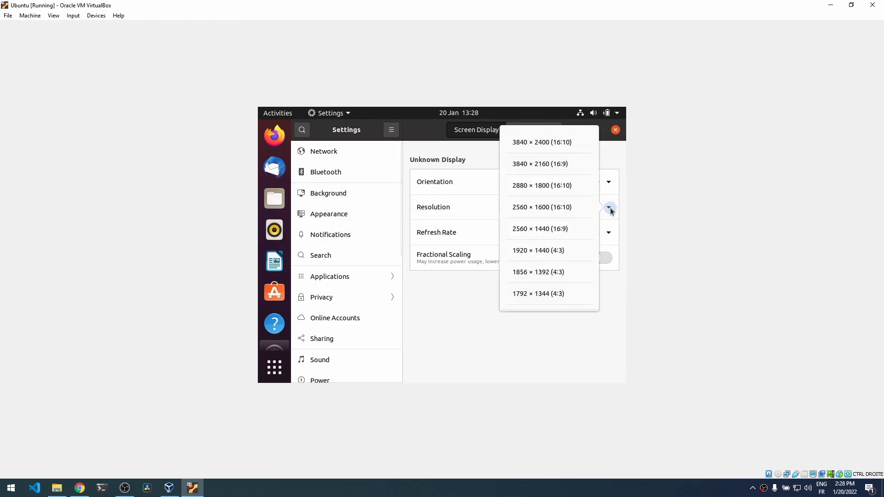
click(548, 258)
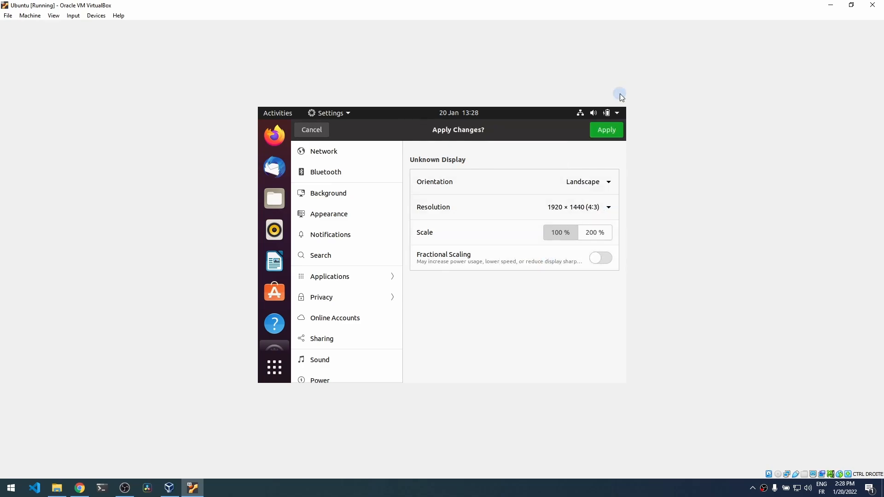
click(606, 132)
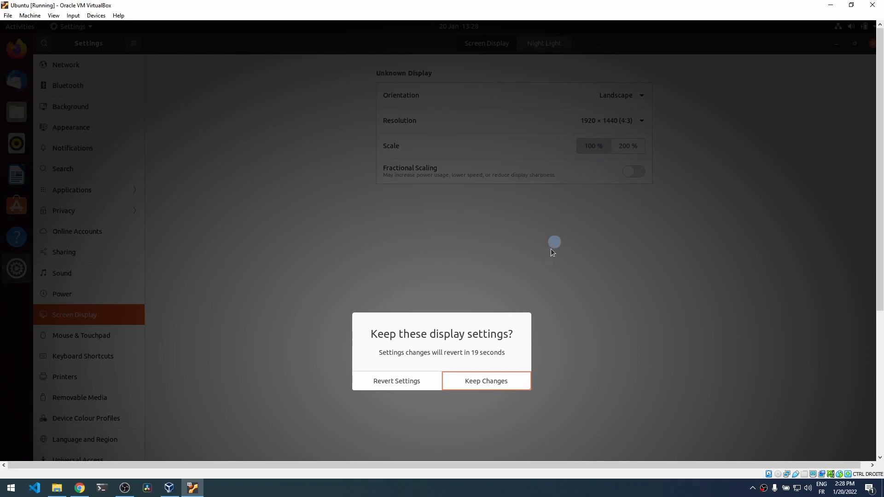
click(451, 385)
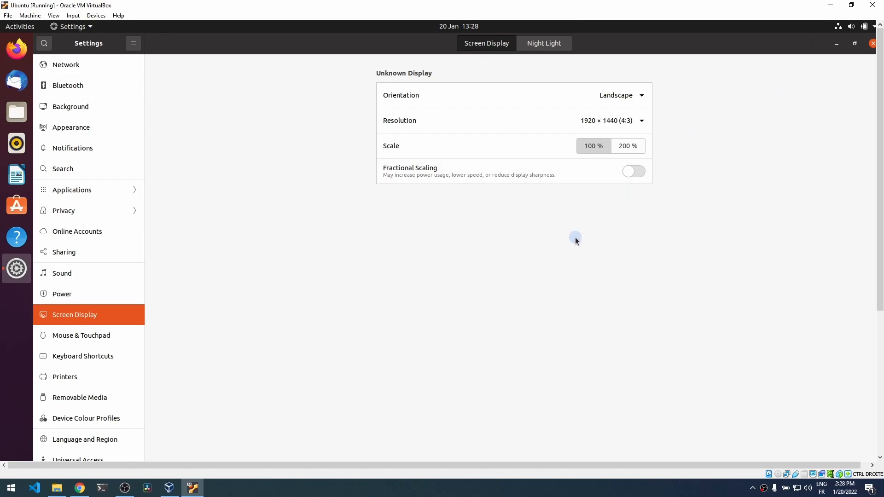
- Switch the VM to full-screen mode with Host+F and launch Firefox from the dock
key(Control_R+f)
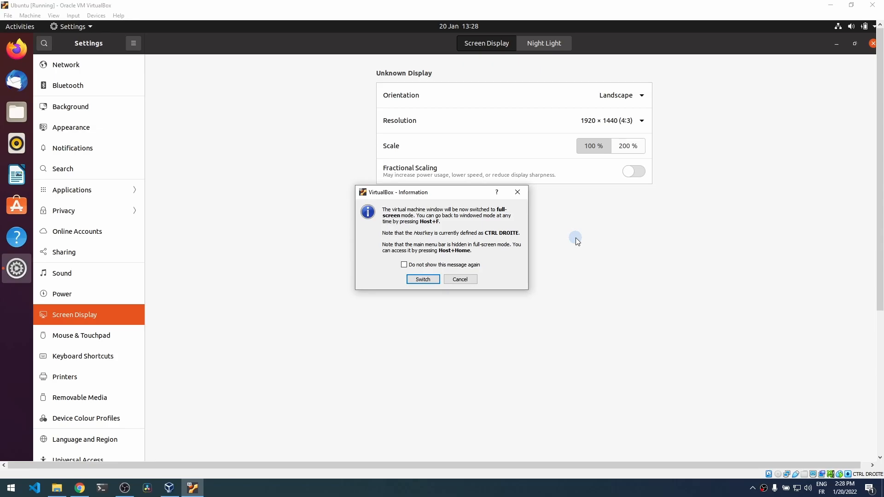
click(432, 282)
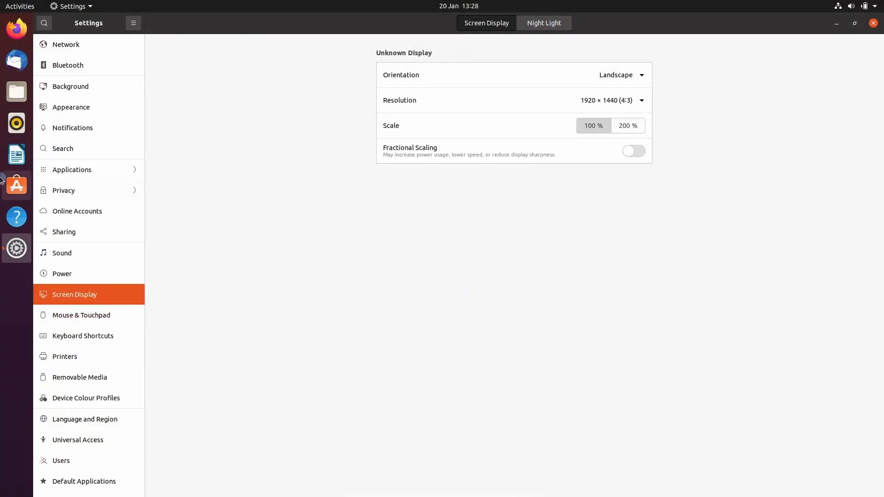
click(17, 28)
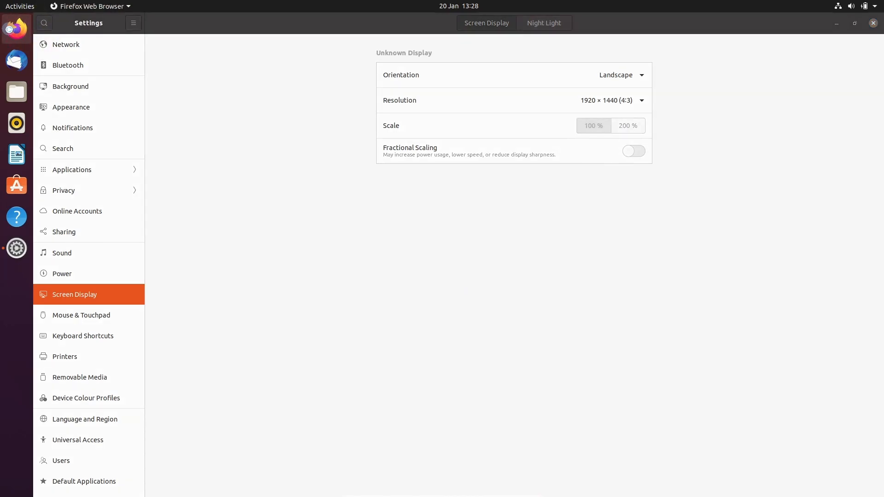